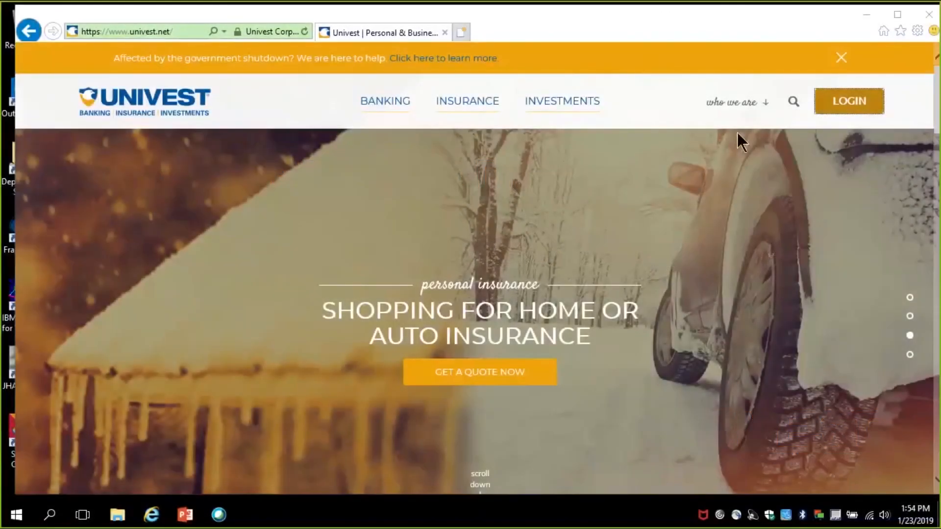
# Step: Open the Remote Deposit Capture login page from the Cash Management login options, proceeding past the third-party site notice
pyautogui.click(844, 99)
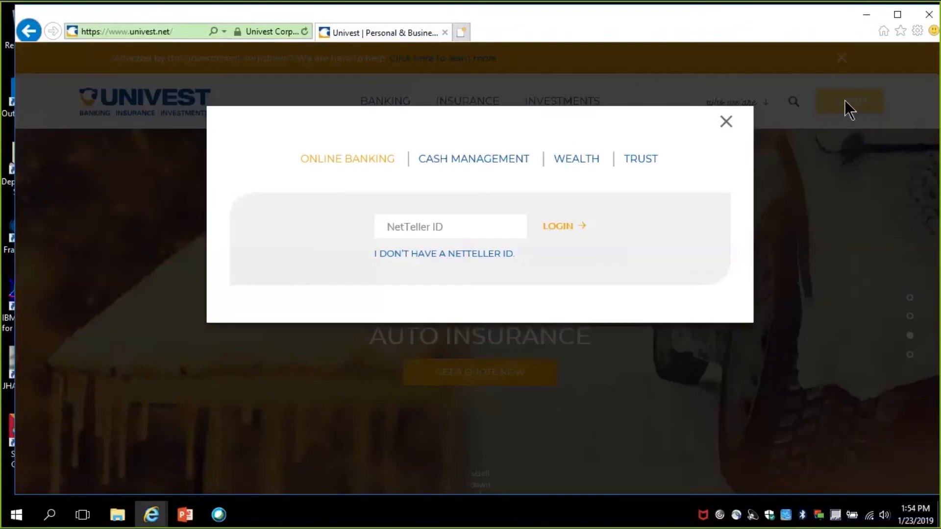
pyautogui.click(494, 170)
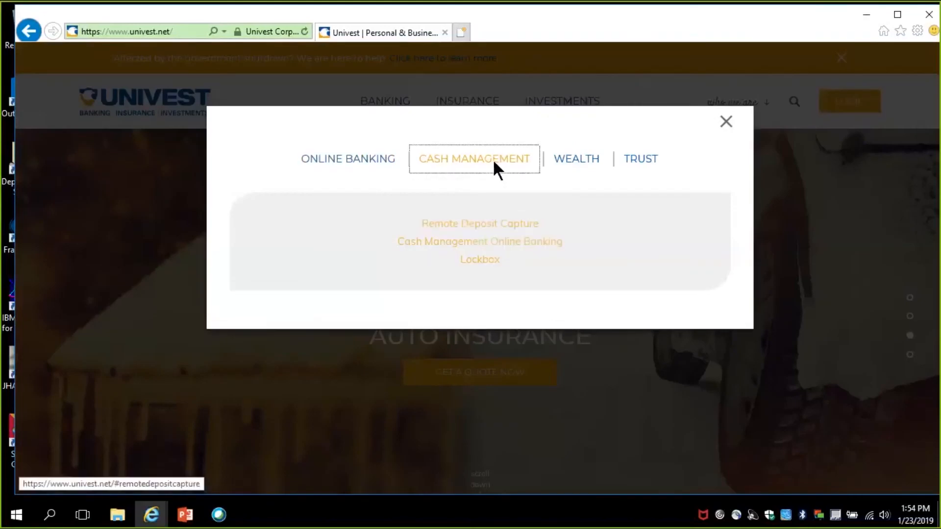
pyautogui.click(486, 225)
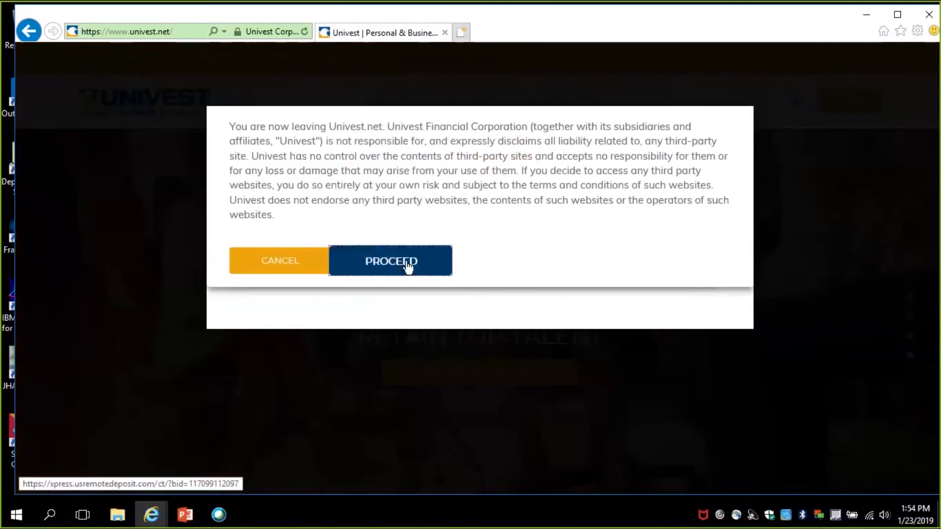
pyautogui.click(407, 264)
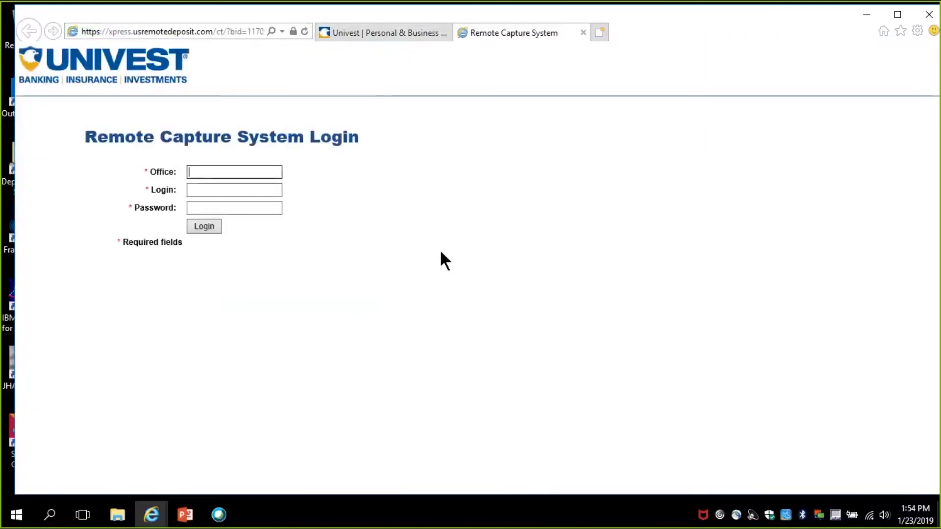
# Step: Log in to the Remote Capture System with office "univest test", login "user" and the account password
pyautogui.write('un')
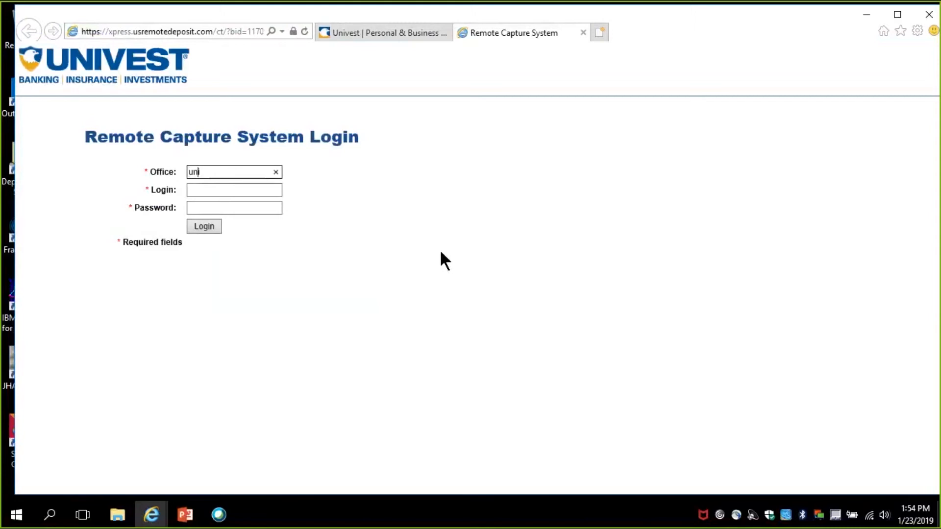
pyautogui.write('ivest test')
pyautogui.press('Tab')
pyautogui.write('user')
pyautogui.press('Tab')
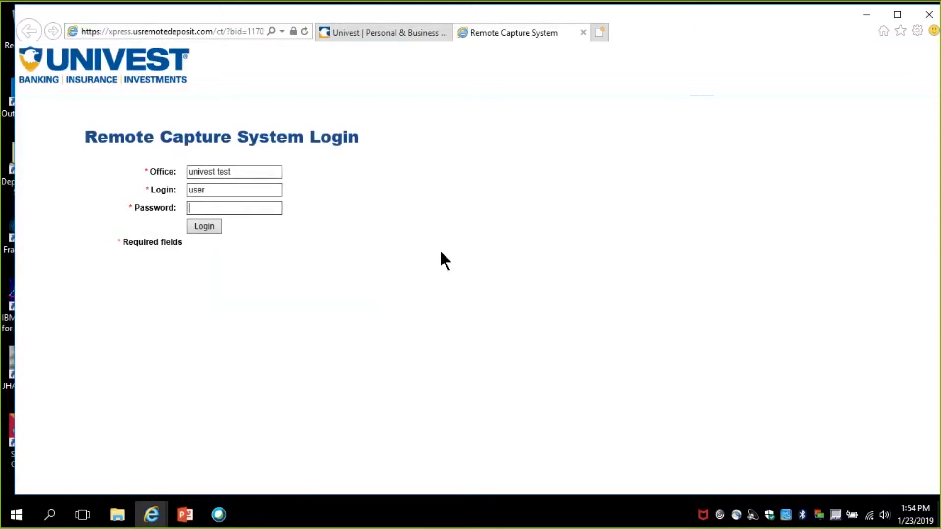
pyautogui.write('*********')
pyautogui.press('Return')
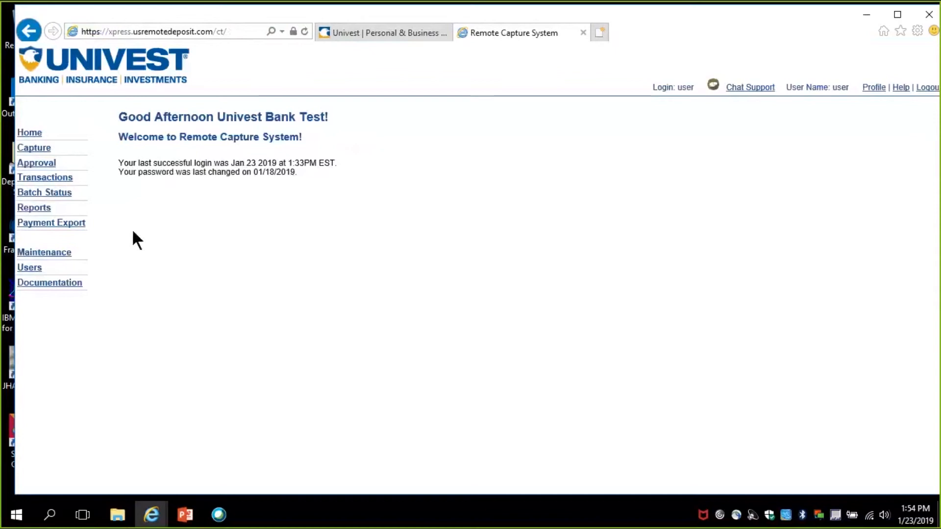
# Step: Find the Digital Check scanner's current driver installation package in the documentation and run FIS_DCC.exe
pyautogui.click(37, 289)
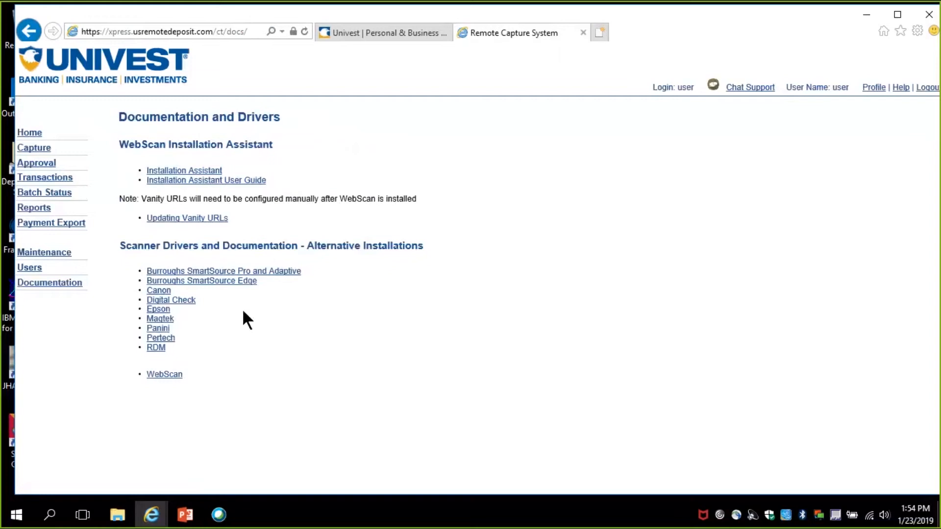
pyautogui.click(190, 300)
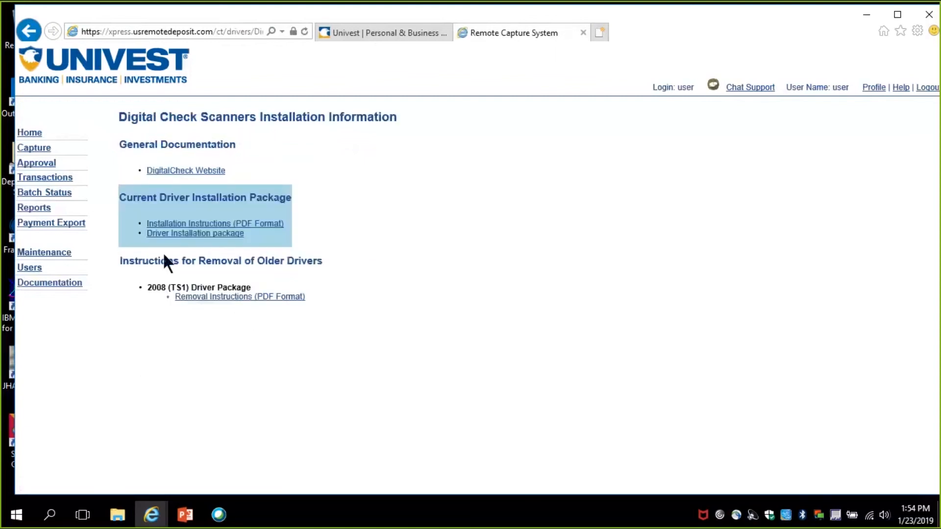
pyautogui.click(171, 235)
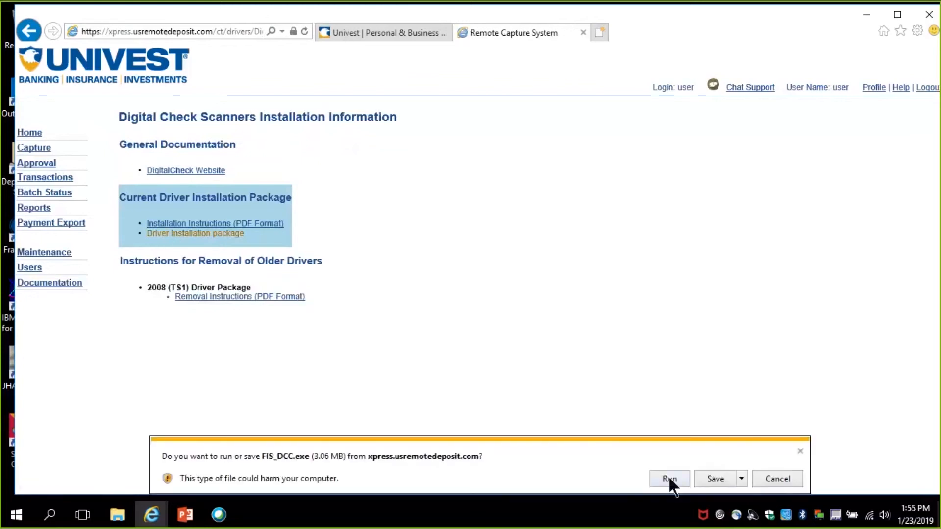
pyautogui.click(669, 479)
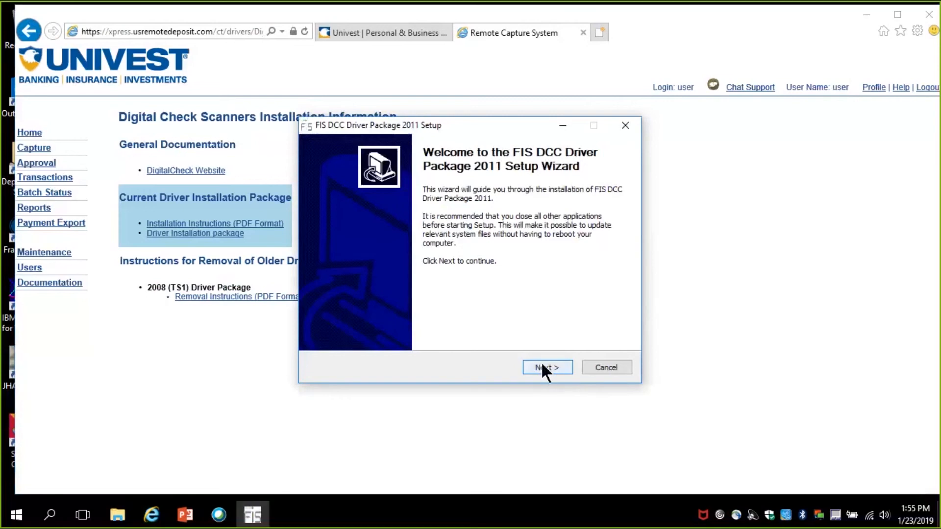
# Step: Install the FIS DCC Driver Package 2011, accepting its license and completing the included TellerScan 32-bit and 64-bit Combined Driver v4.2 setup
pyautogui.click(544, 371)
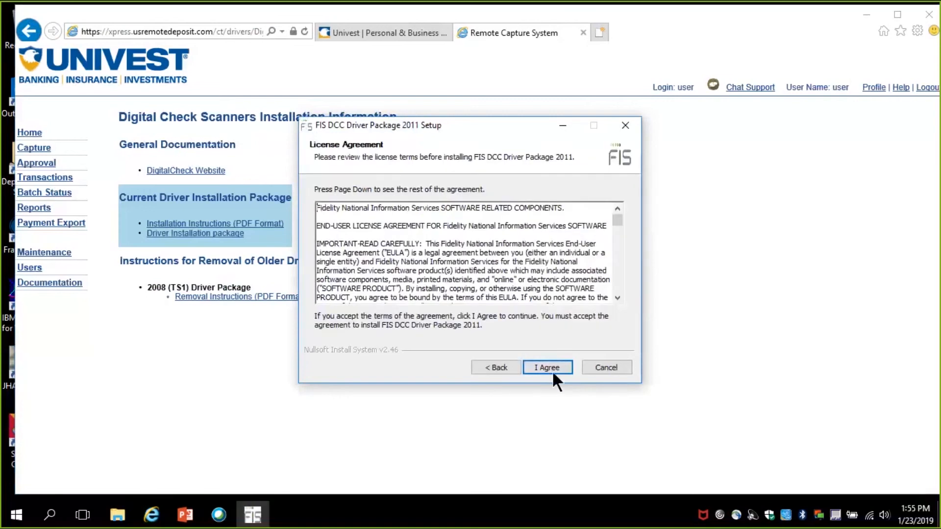
pyautogui.click(549, 369)
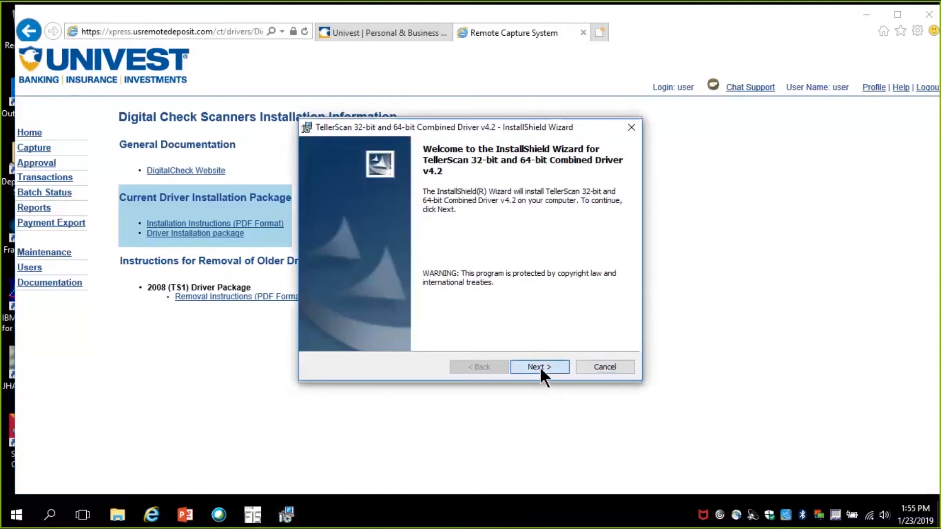
pyautogui.click(540, 366)
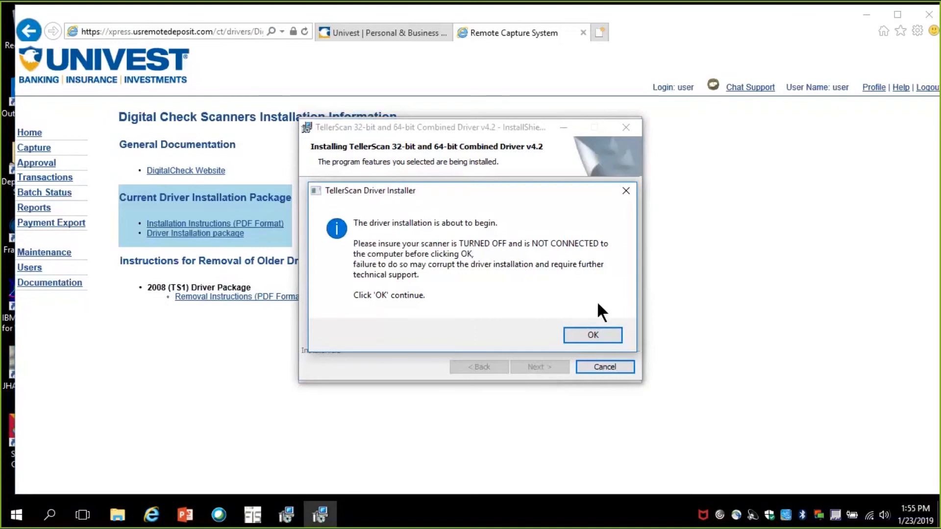
pyautogui.click(611, 342)
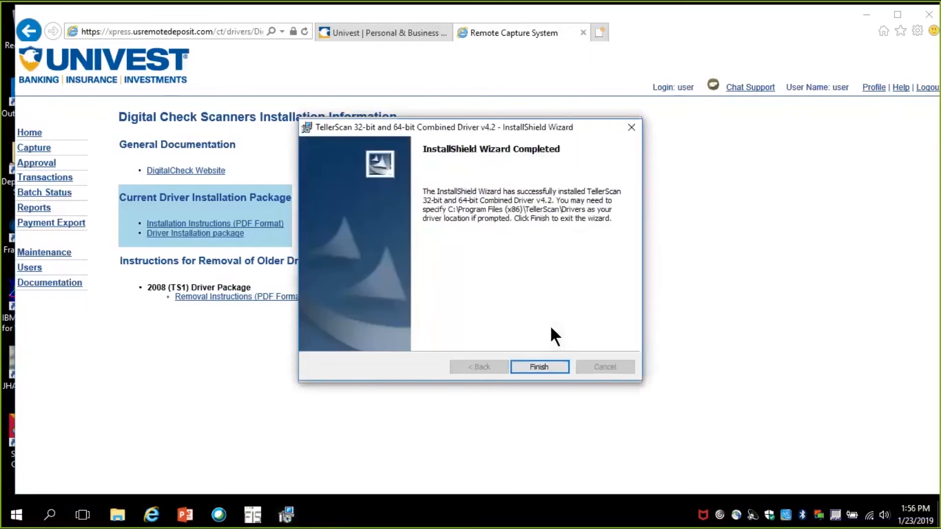
pyautogui.click(535, 365)
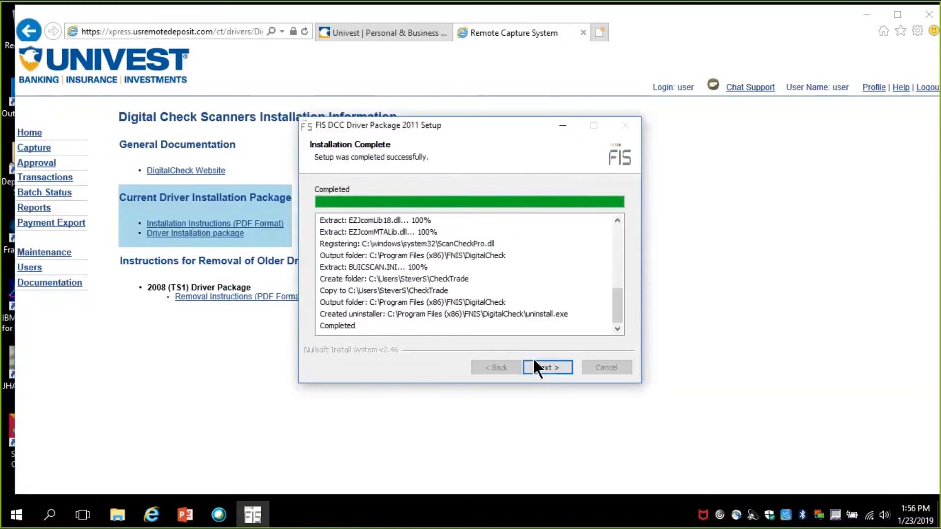
pyautogui.click(541, 367)
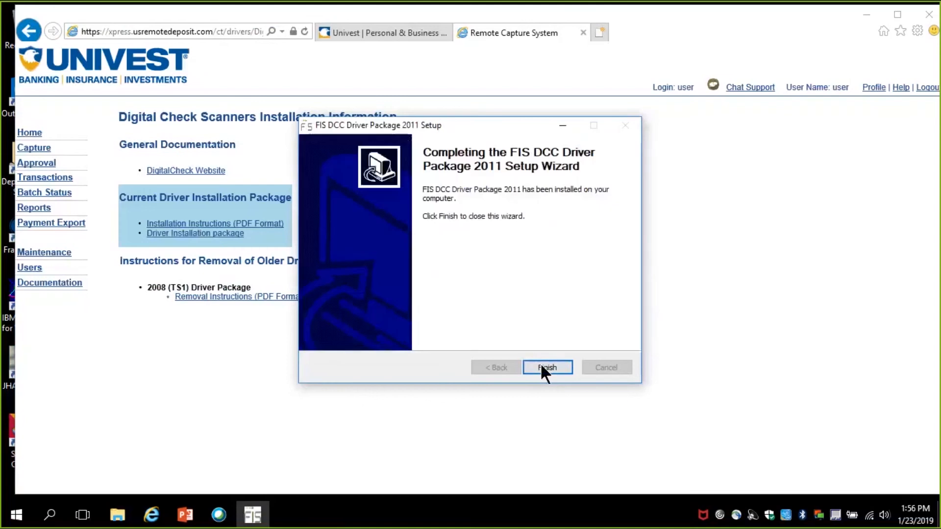
pyautogui.click(541, 367)
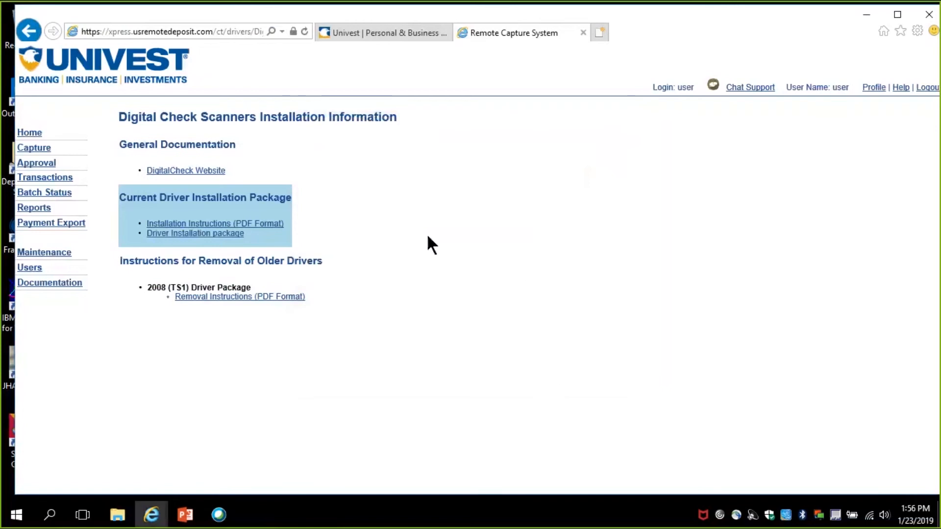
# Step: Find the WebScan (MSI) package in the documentation and run WebScanCapture_Setup.msi
pyautogui.click(61, 288)
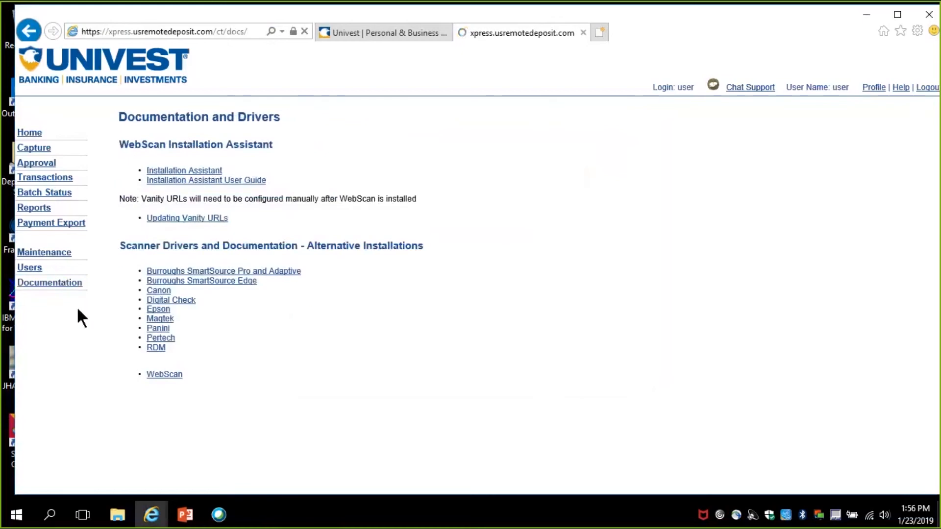
pyautogui.click(181, 375)
pyautogui.click(199, 216)
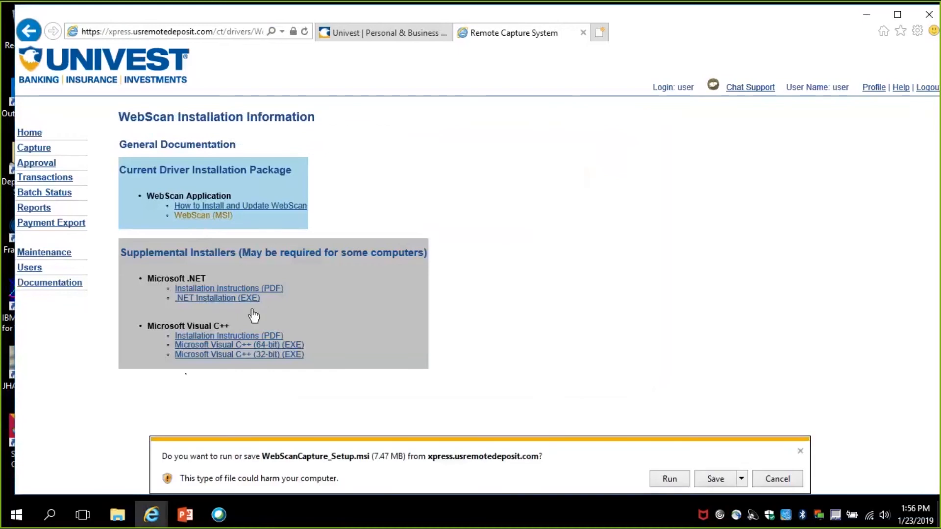
pyautogui.click(665, 479)
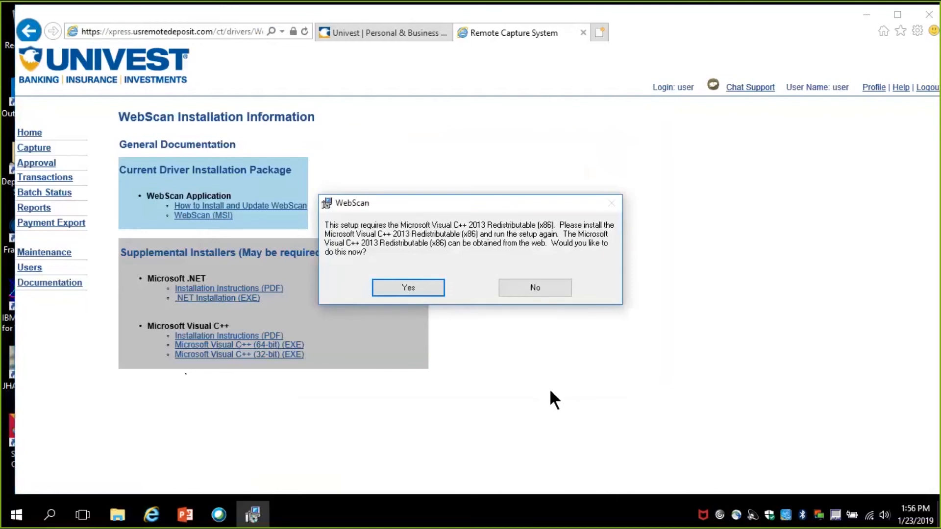
# Step: Download and install the required Microsoft Visual C++ 2013 Redistributable (x86), then clear the browser's download list
pyautogui.click(398, 288)
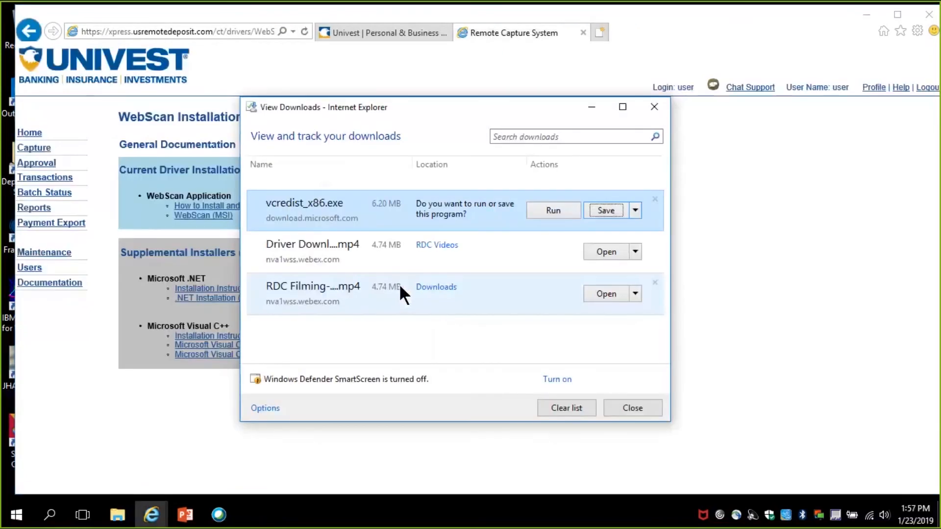
pyautogui.click(545, 210)
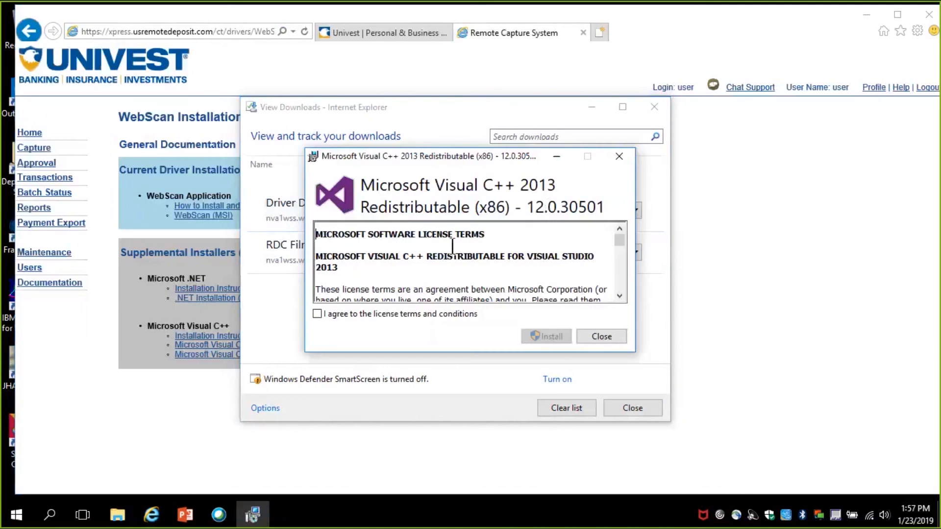
pyautogui.click(317, 313)
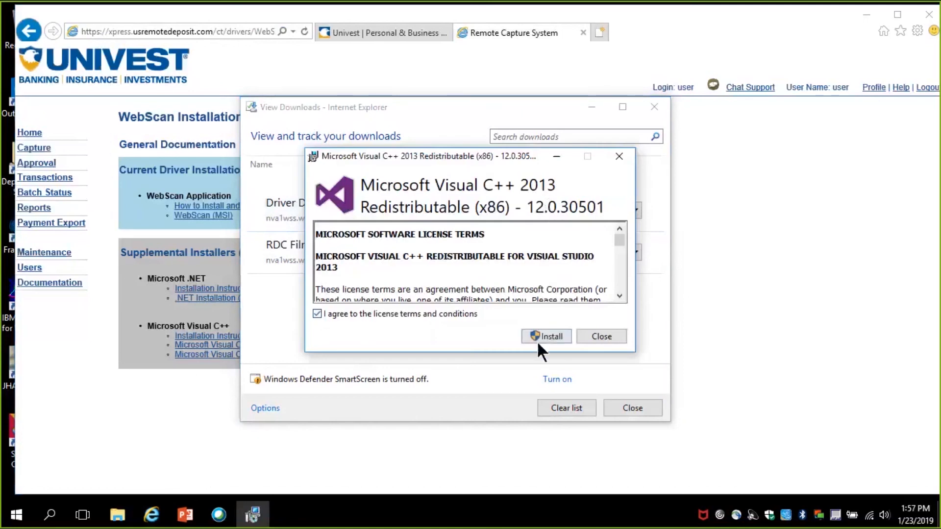
pyautogui.click(540, 335)
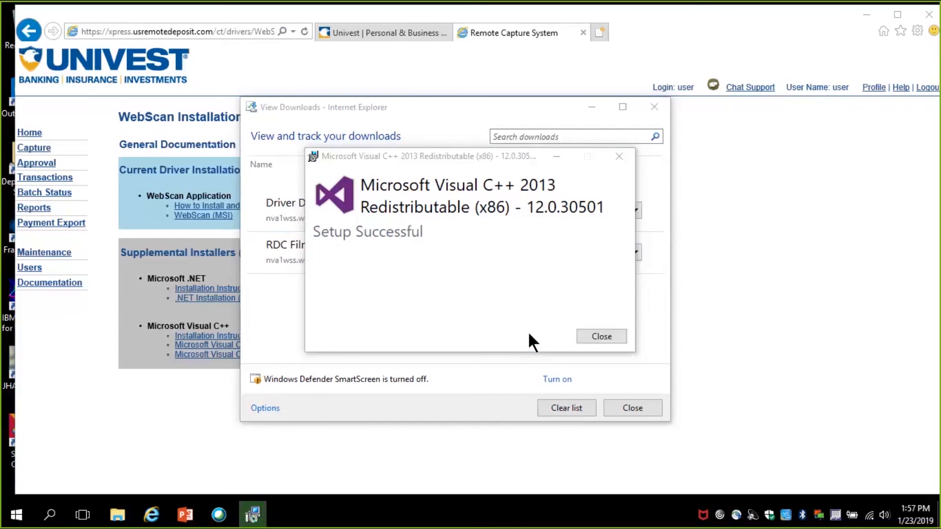
pyautogui.click(600, 332)
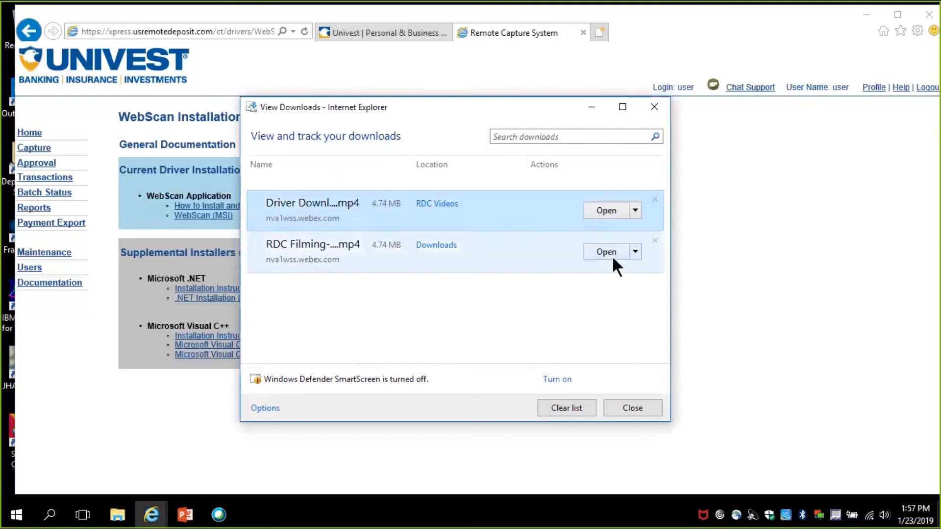
pyautogui.click(565, 407)
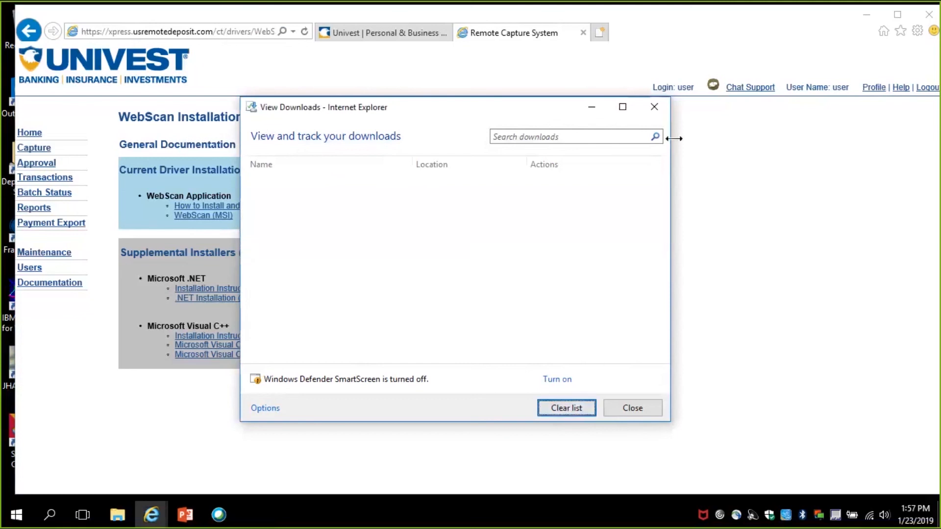
pyautogui.click(655, 107)
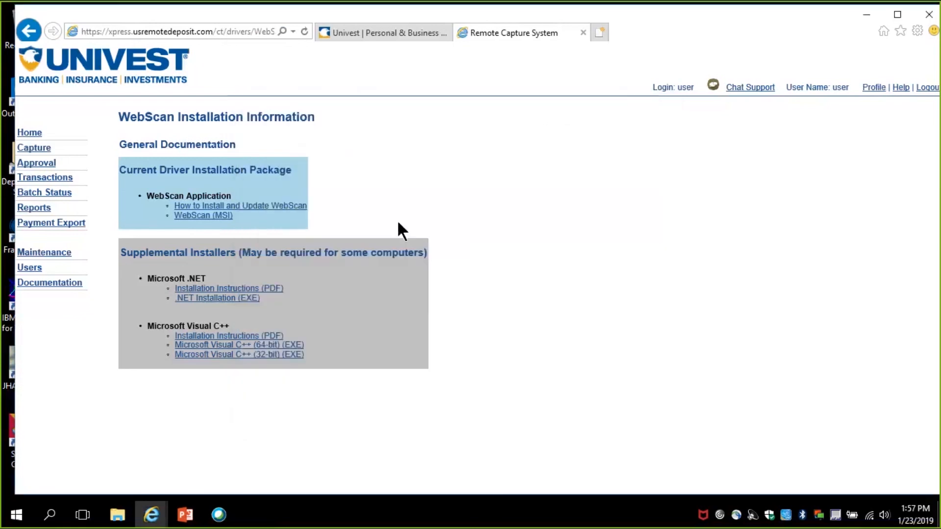
# Step: Run the WebScan (MSI) installer again and start the installation in the default C:\Program Files (x86)\FIS\WebScan\ folder
pyautogui.click(216, 217)
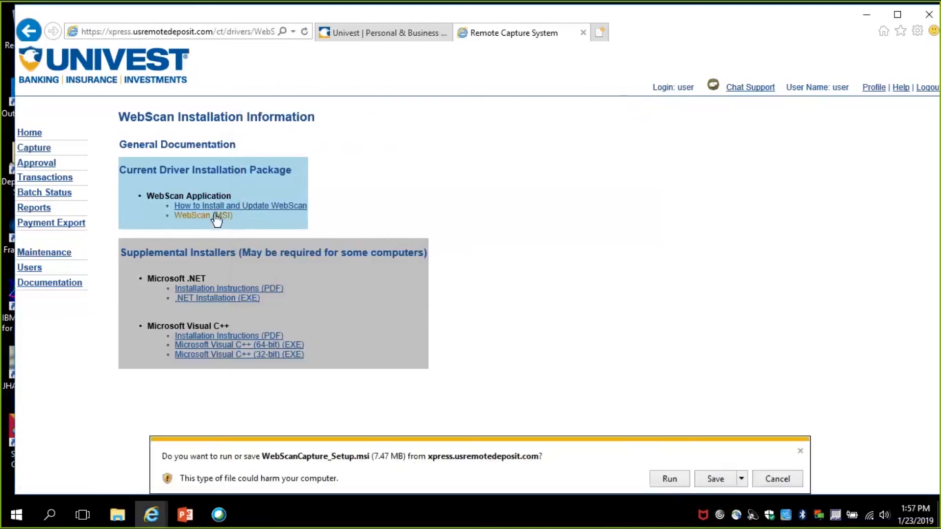
pyautogui.click(670, 479)
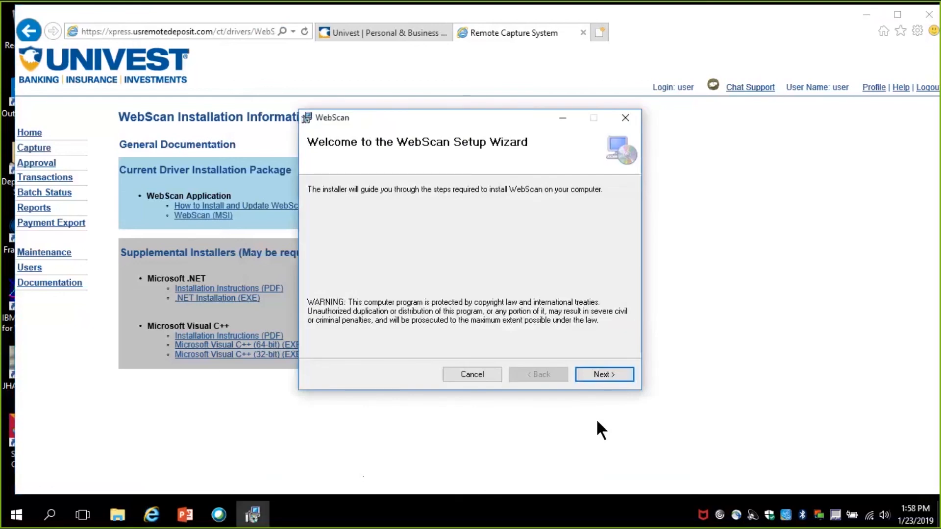
pyautogui.click(603, 374)
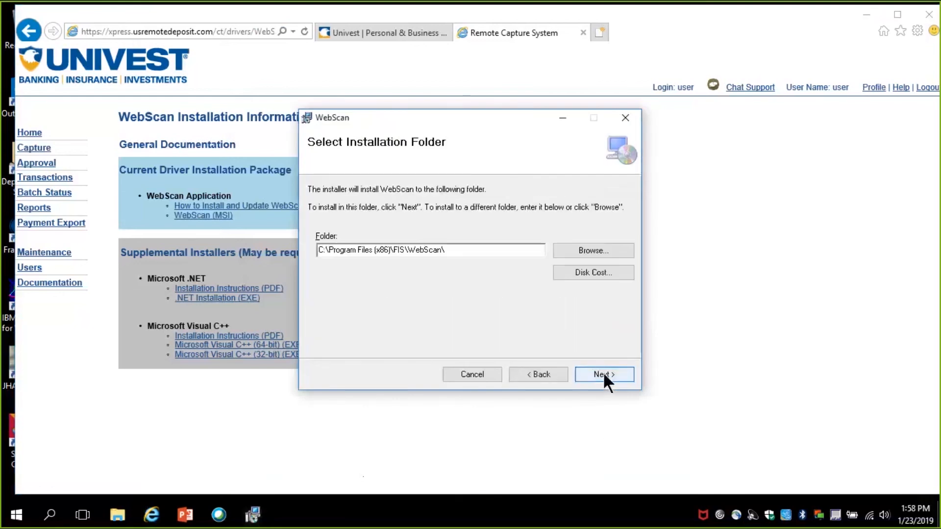
pyautogui.click(603, 374)
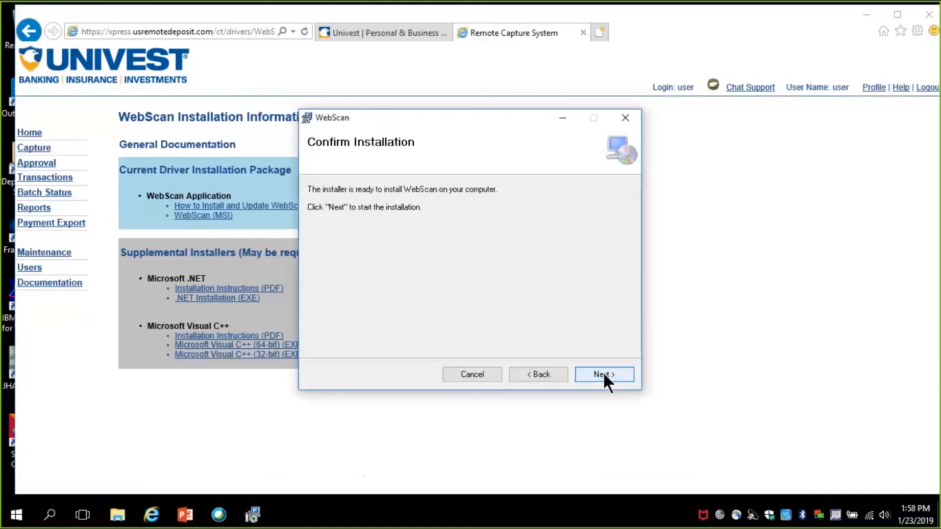
pyautogui.click(602, 374)
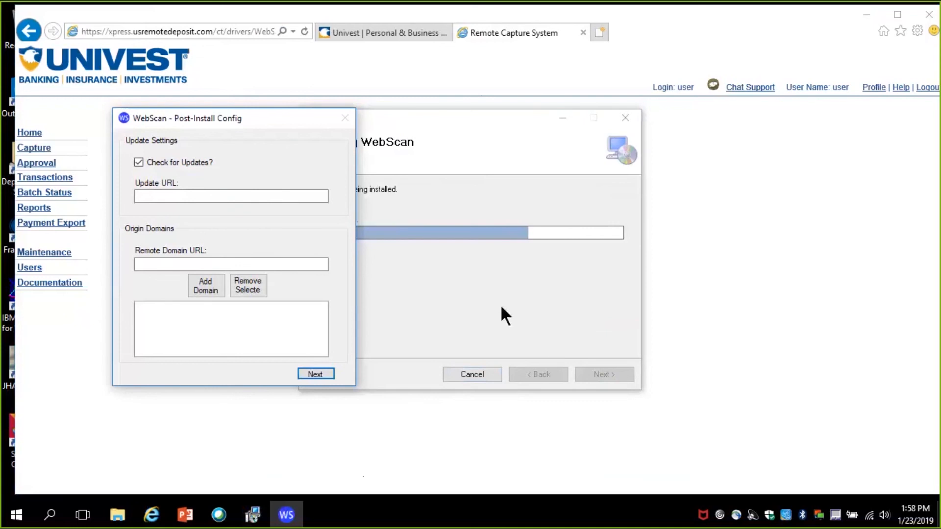
pyautogui.click(235, 194)
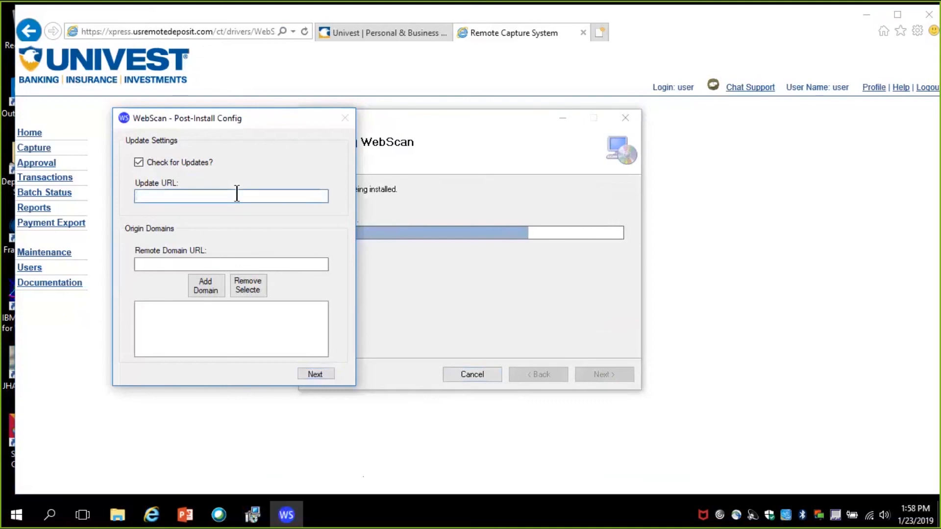
pyautogui.write('https://xpress.usremotedeposit.com')
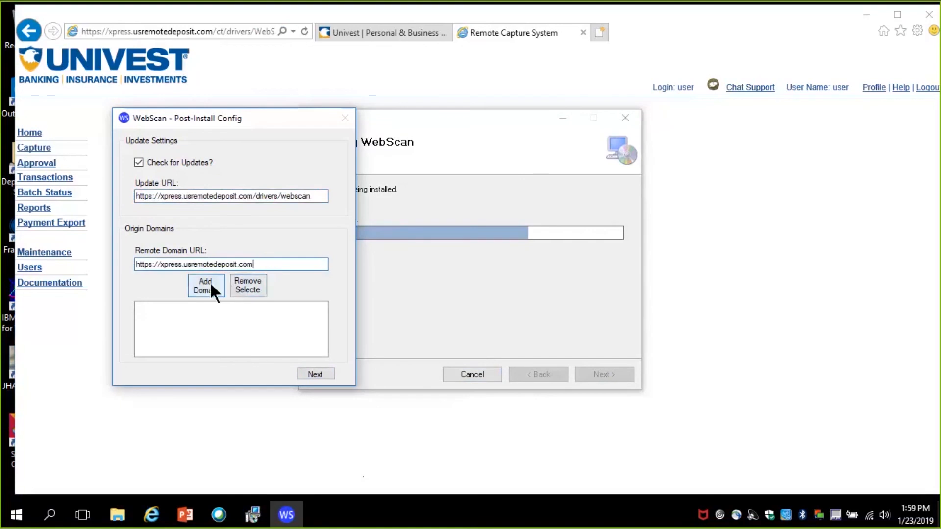
pyautogui.click(209, 290)
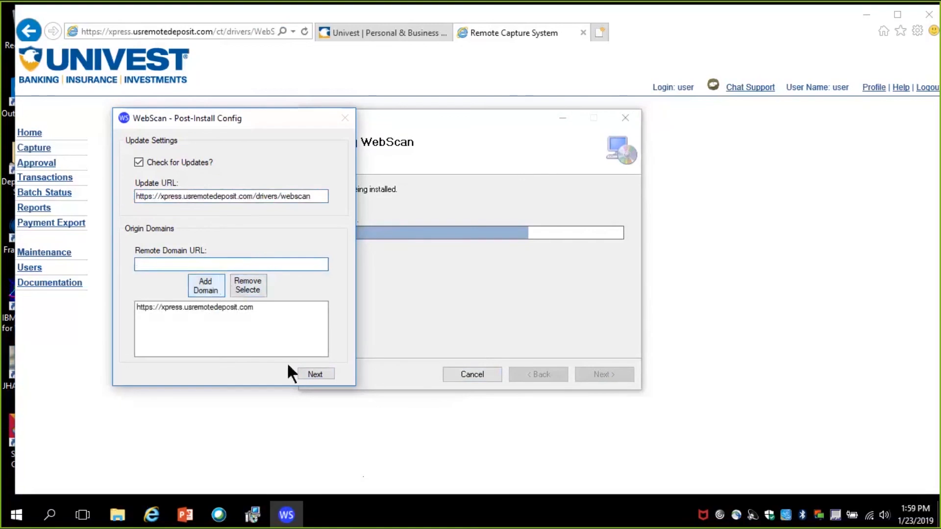
# Step: Apply the WebScan post-install configuration and finish the setup wizard
pyautogui.click(314, 375)
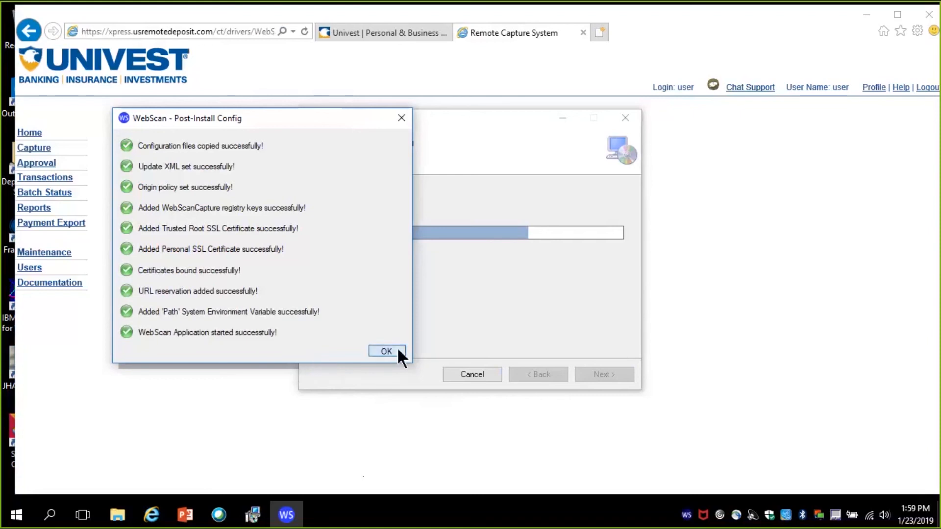
pyautogui.click(386, 352)
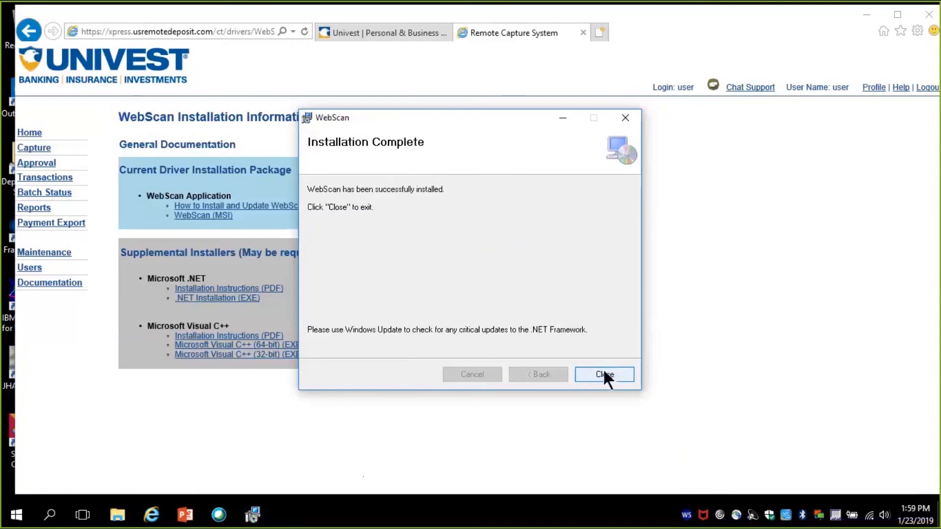
pyautogui.click(604, 374)
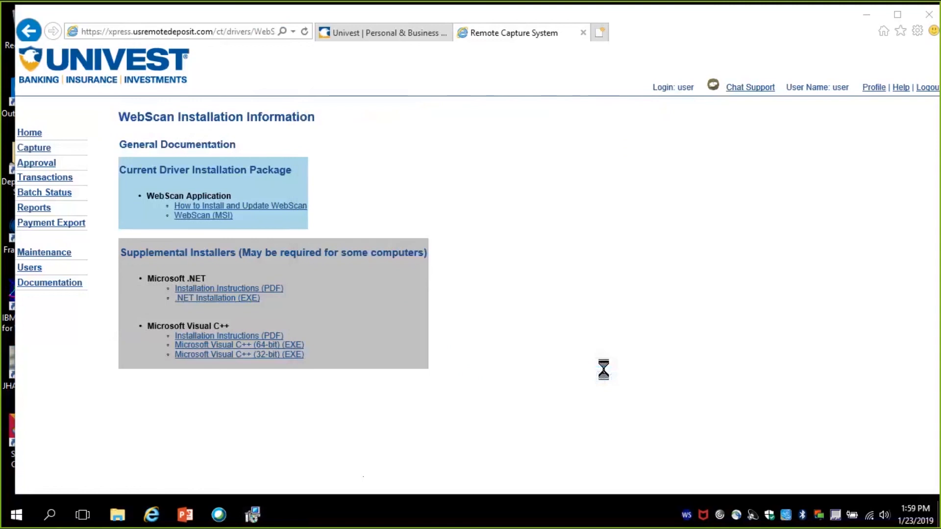